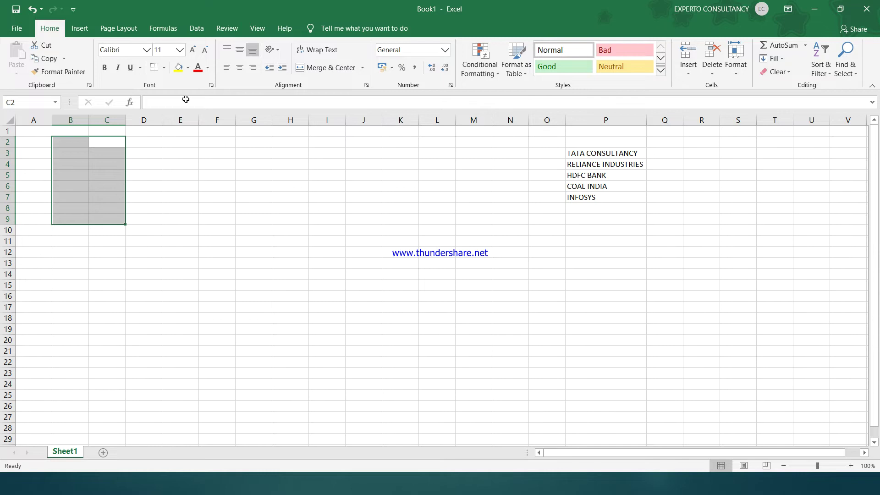
# Step: Enter January in B2 and autofill the months down to B8
pyautogui.click(71, 139)
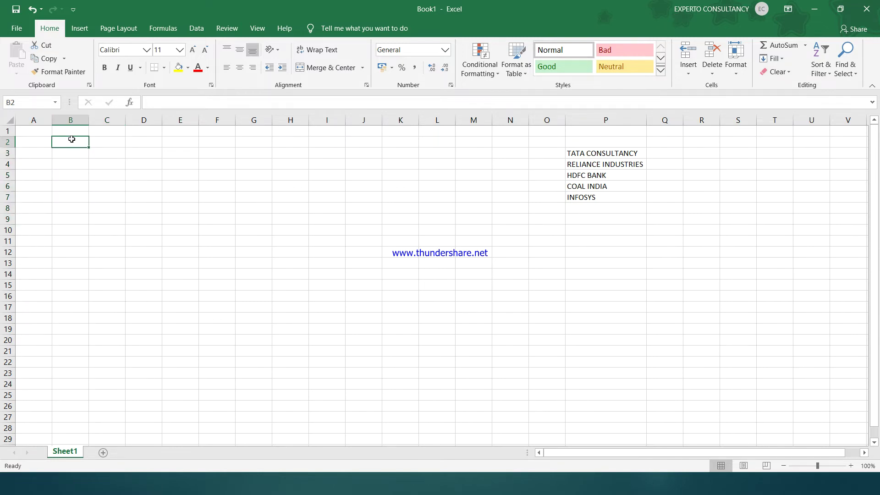
pyautogui.write('Janu')
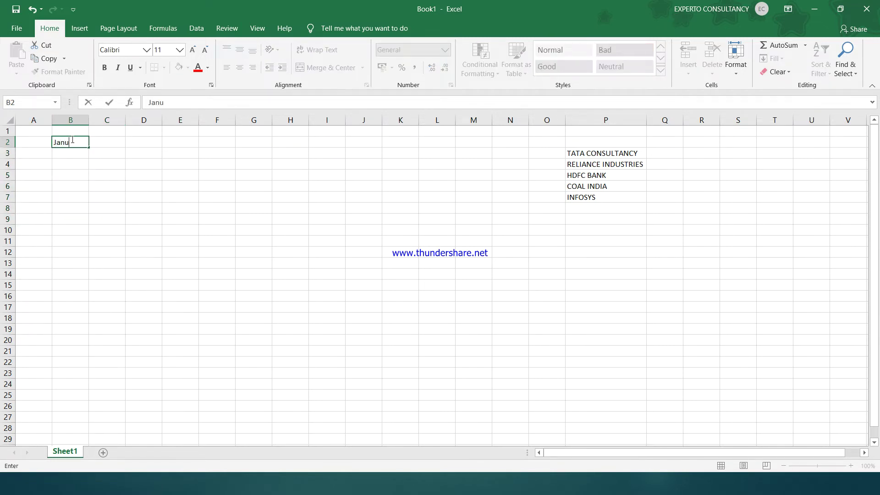
pyautogui.write('ary')
pyautogui.press('Return')
pyautogui.click(72, 139)
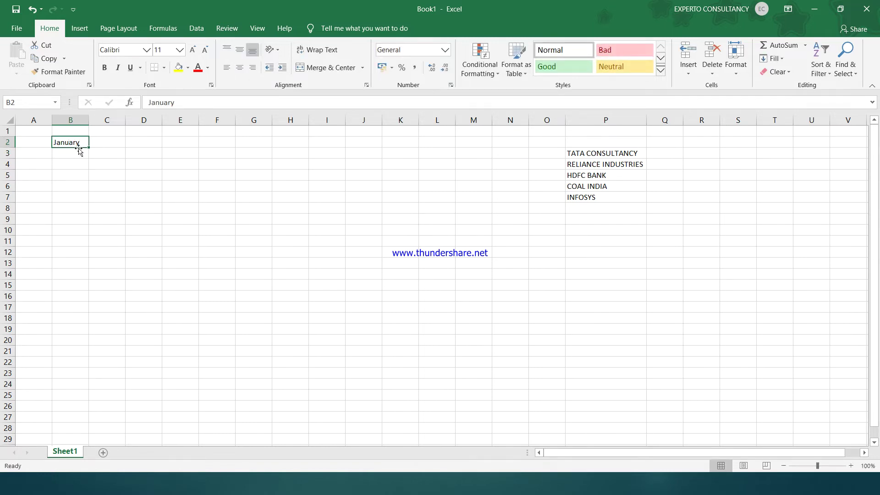
pyautogui.moveTo(90, 148); pyautogui.dragTo(88, 215)
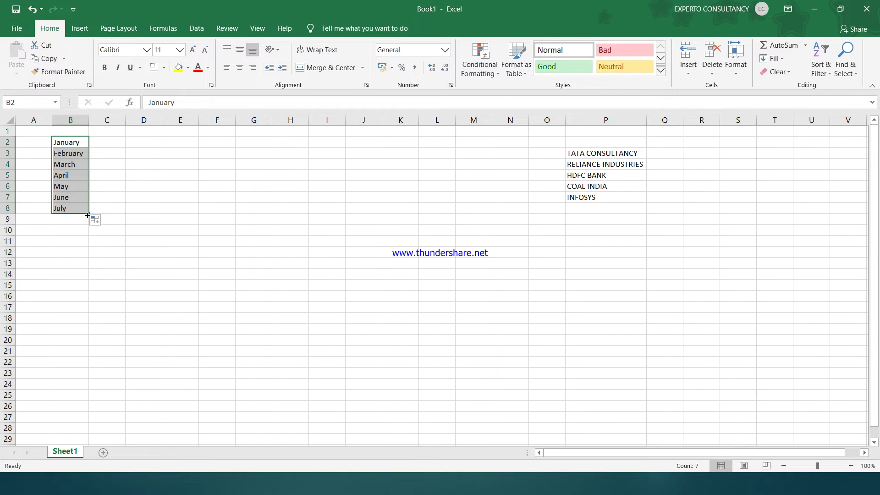
# Step: Enter Monday in C2 and autofill the weekdays down to C8
pyautogui.click(109, 144)
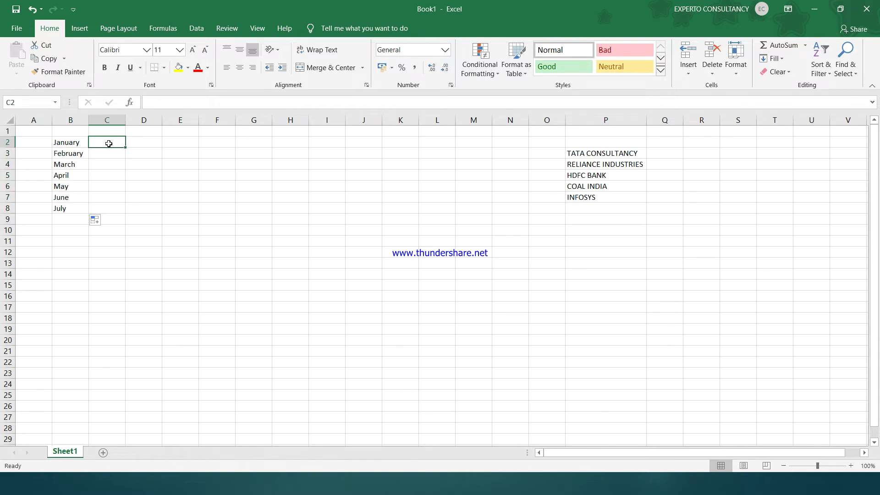
pyautogui.write('Monday')
pyautogui.press('Return')
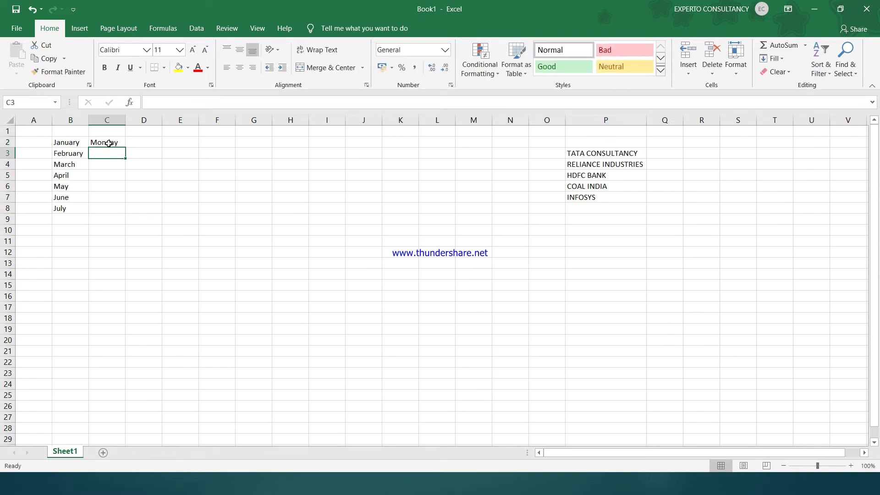
pyautogui.click(108, 143)
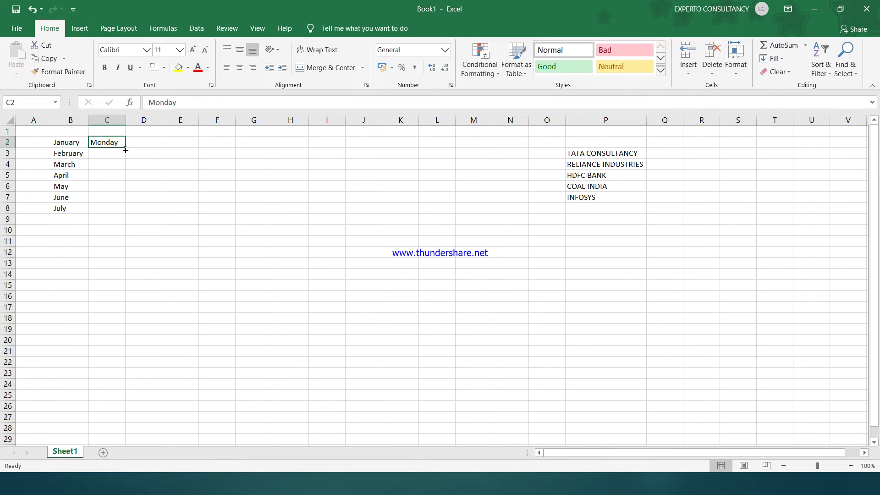
pyautogui.moveTo(125, 148); pyautogui.dragTo(118, 214)
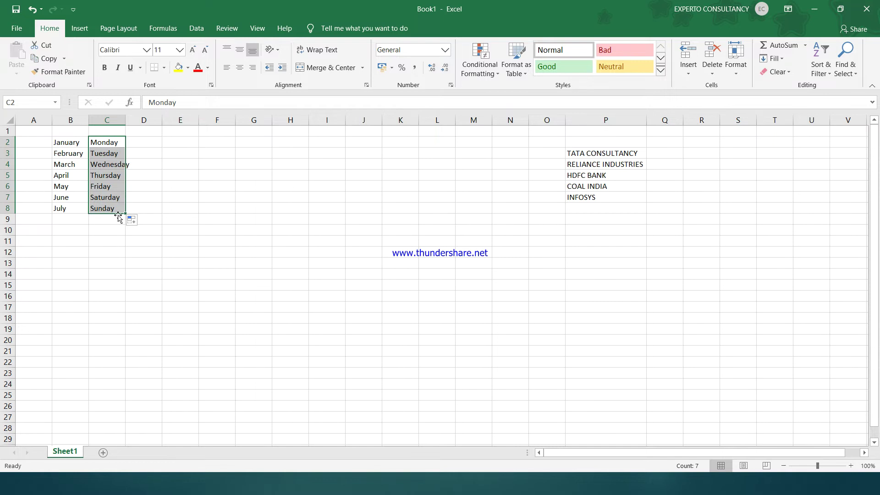
pyautogui.click(153, 205)
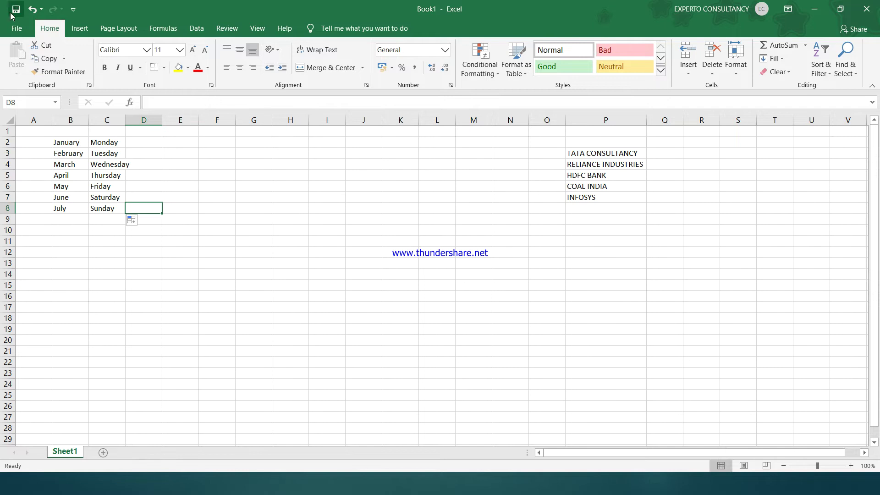
# Step: Open the custom lists editor from the General section of Excel's advanced options
pyautogui.click(16, 28)
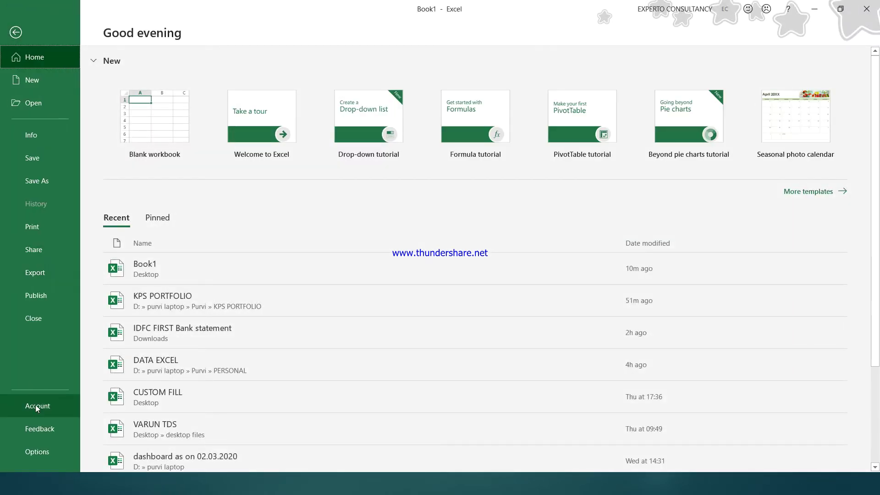
pyautogui.click(41, 449)
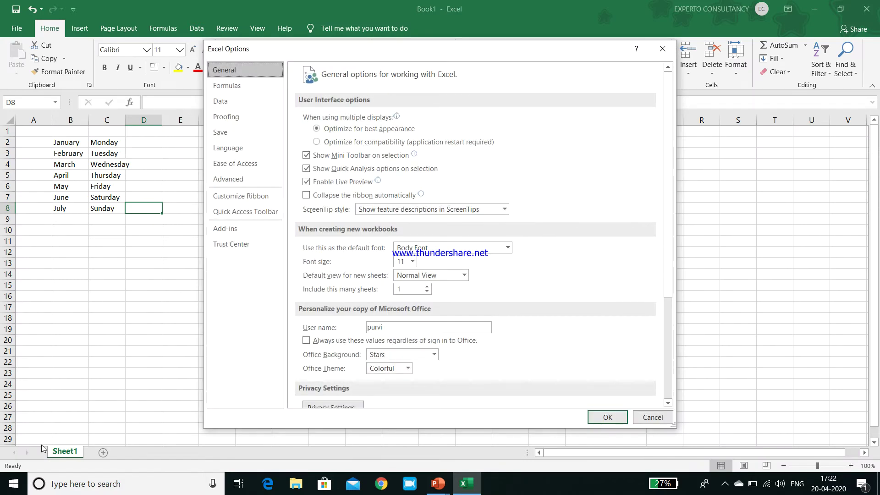
pyautogui.click(254, 180)
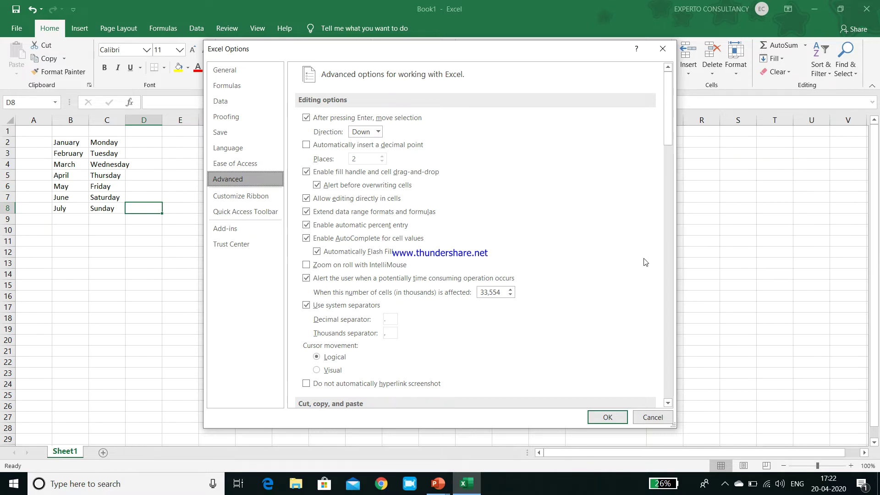
pyautogui.click(670, 249)
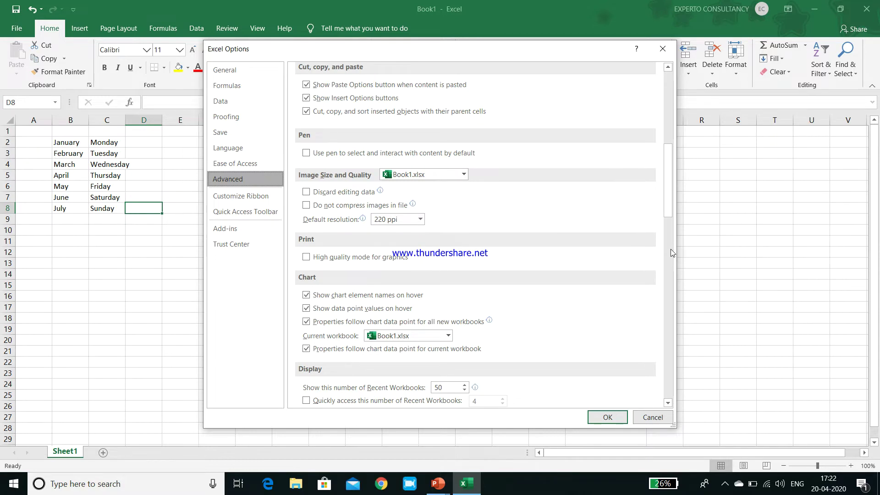
pyautogui.click(669, 340)
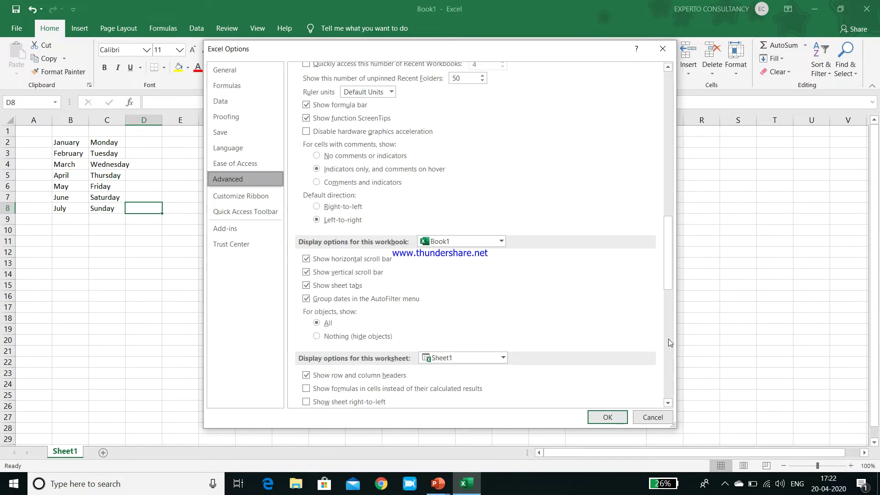
pyautogui.click(669, 341)
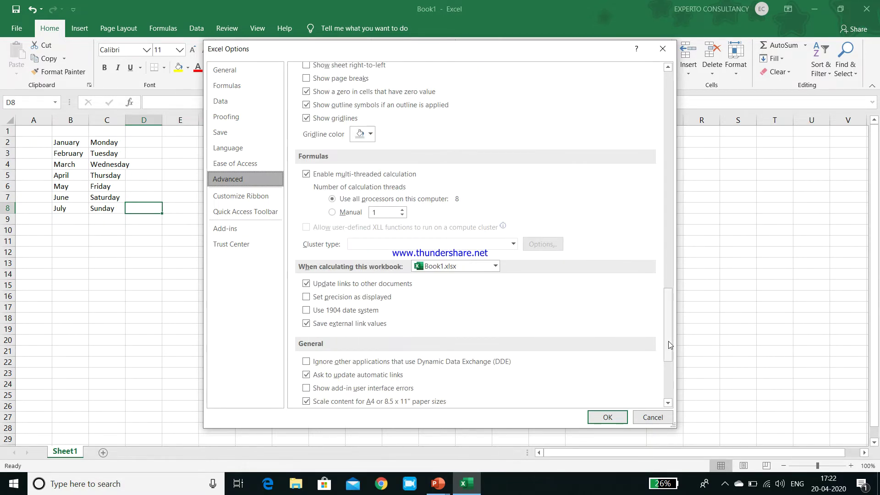
pyautogui.moveTo(669, 345); pyautogui.dragTo(669, 368)
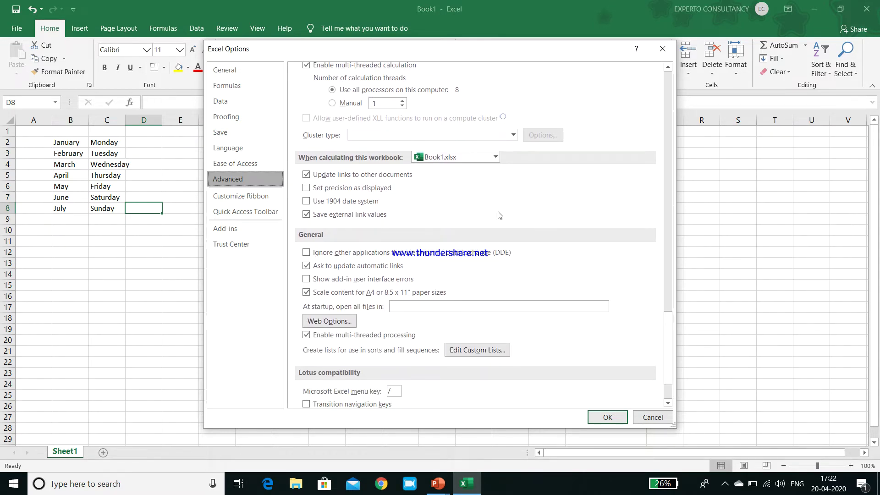
pyautogui.click(476, 350)
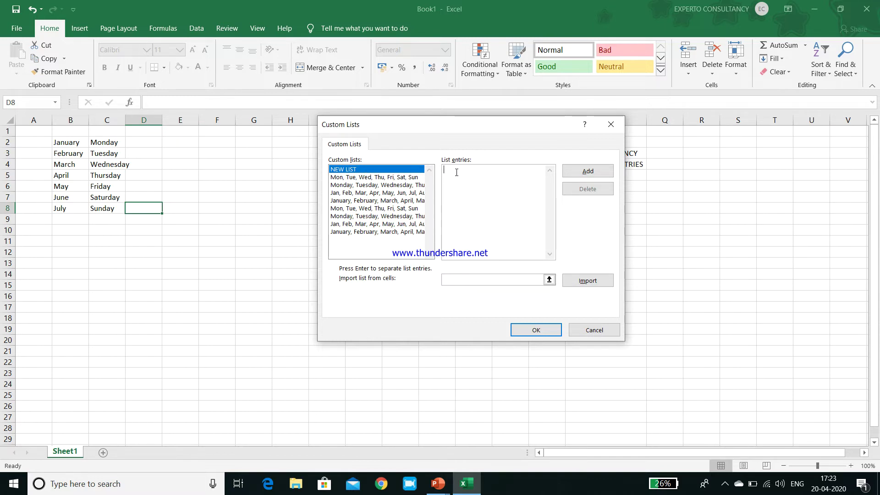
# Step: Add a new custom list with the entries INDIA, CANADA, DUBAI, UNITED KINGDOM and GERMANY
pyautogui.write('india')
pyautogui.press('BackSpace')
pyautogui.press('BackSpace')
pyautogui.press('BackSpace')
pyautogui.press('BackSpace')
pyautogui.press('BackSpace')
pyautogui.write('INDIA ')
pyautogui.write('CANADA')
pyautogui.press('Return')
pyautogui.write('DUBAI ')
pyautogui.write('UNITED KIN')
pyautogui.write('GDOM ')
pyautogui.write('GERMANY')
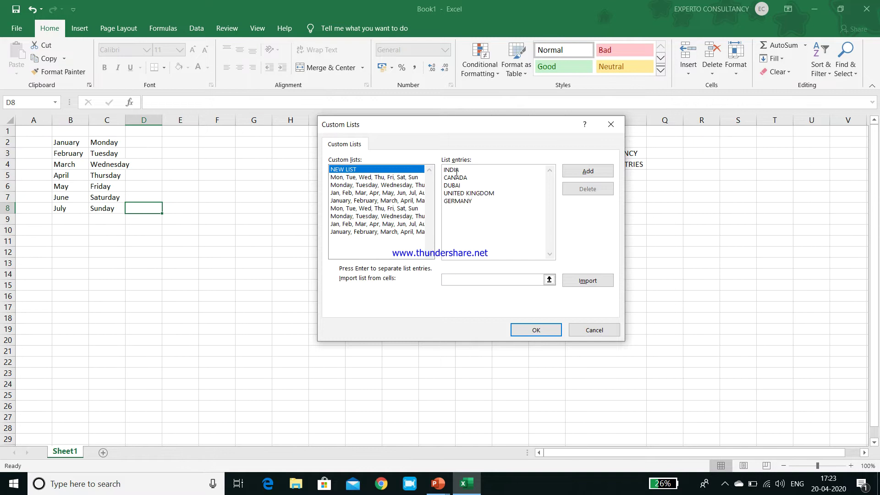
pyautogui.click(573, 172)
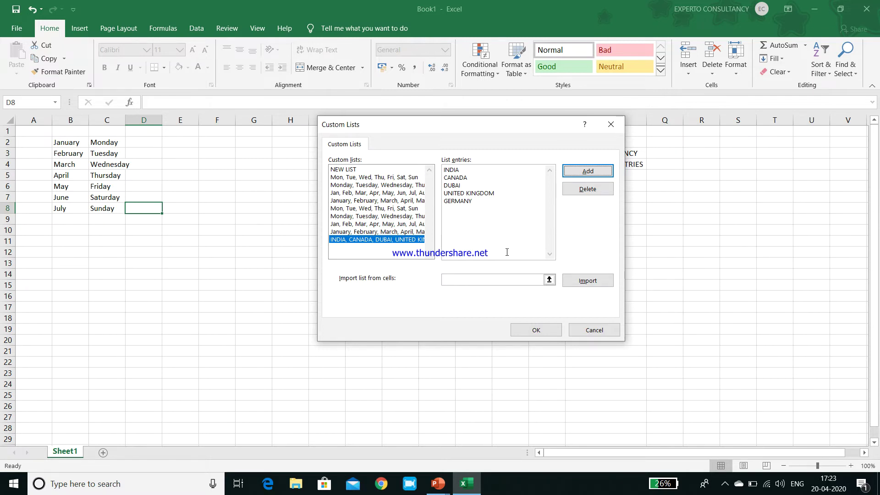
# Step: Import the company names in P3:P7 as another custom list and accept the custom list and option settings
pyautogui.click(364, 169)
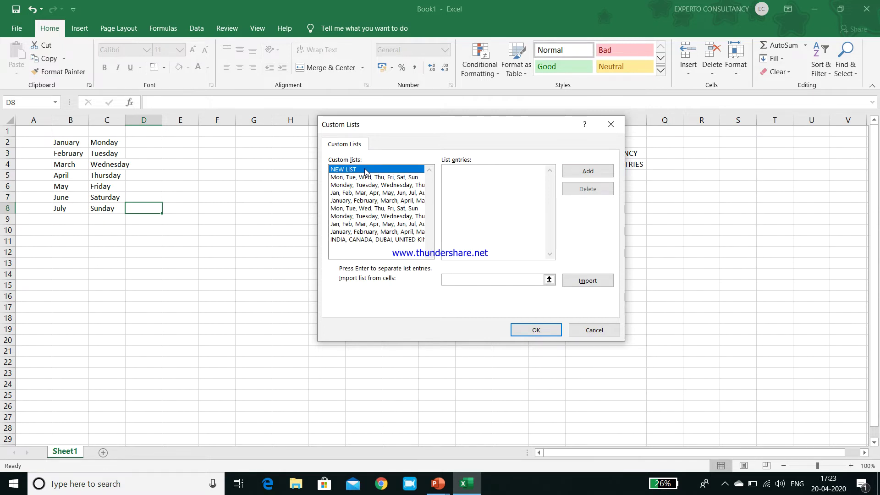
pyautogui.click(550, 280)
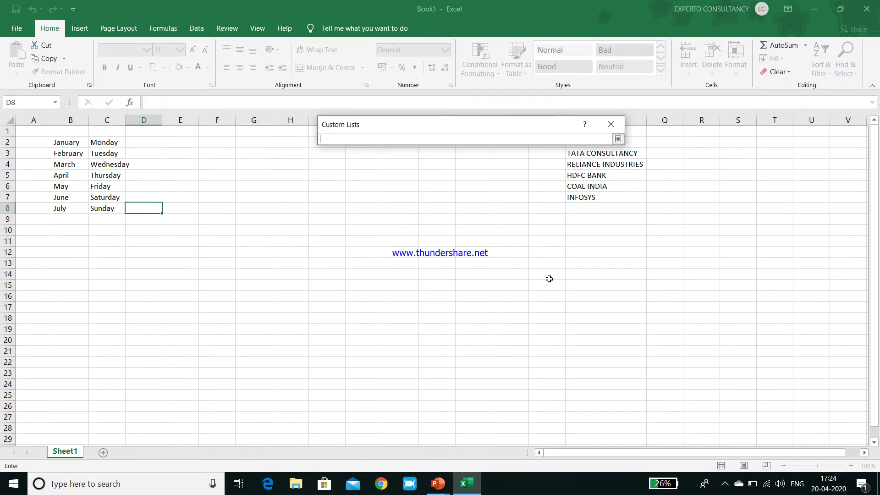
pyautogui.click(612, 151)
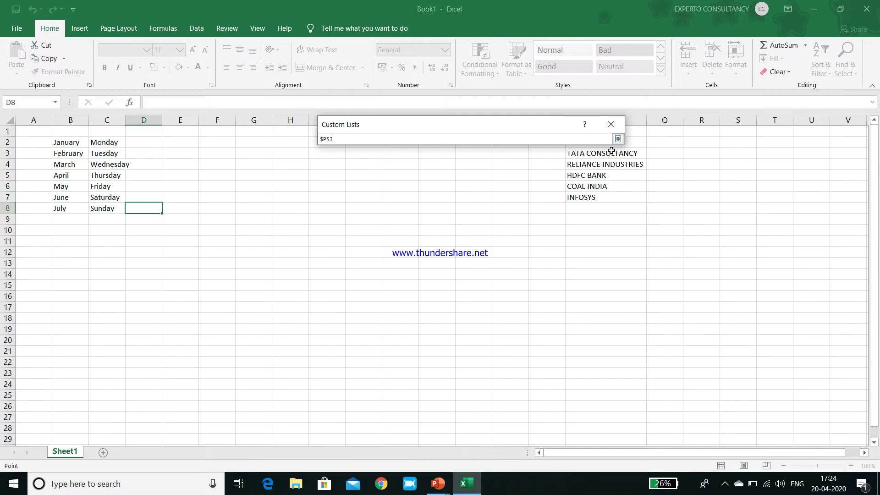
pyautogui.hotkey('shift', 'Down')
pyautogui.hotkey('shift', 'Down')
pyautogui.hotkey('shift', 'Down')
pyautogui.hotkey('shift', 'Down')
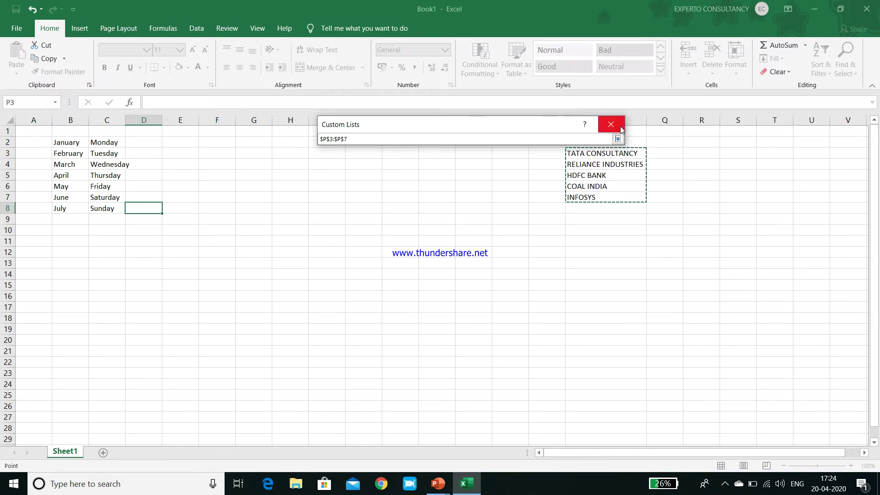
pyautogui.click(619, 139)
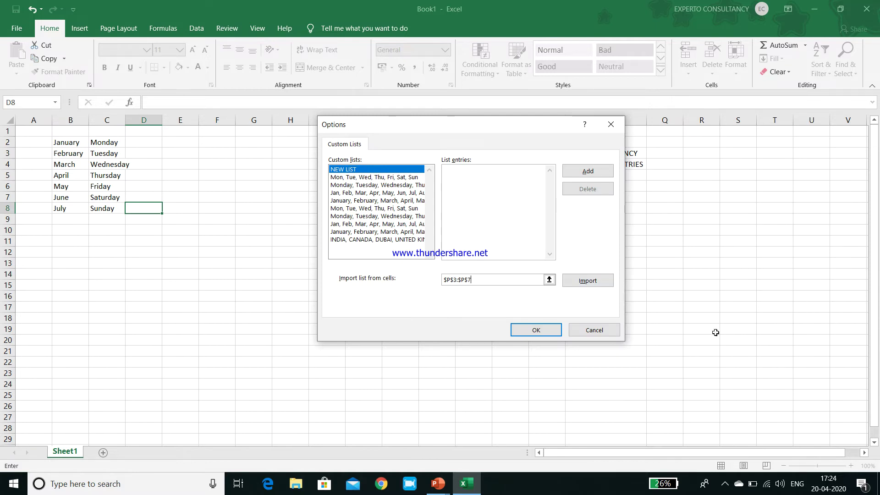
pyautogui.click(603, 283)
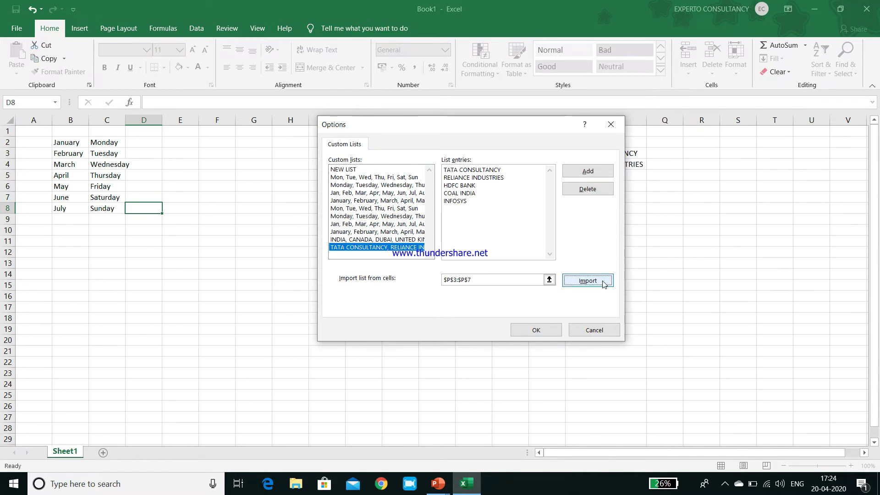
pyautogui.click(533, 330)
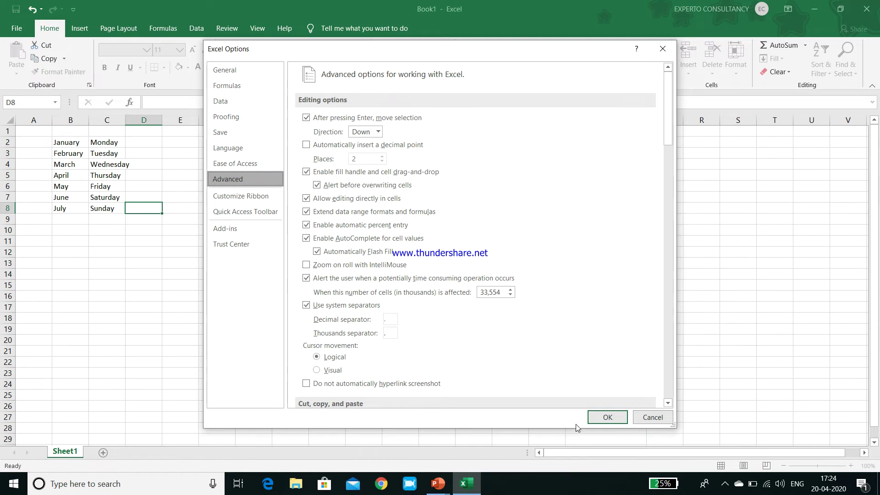
pyautogui.click(597, 419)
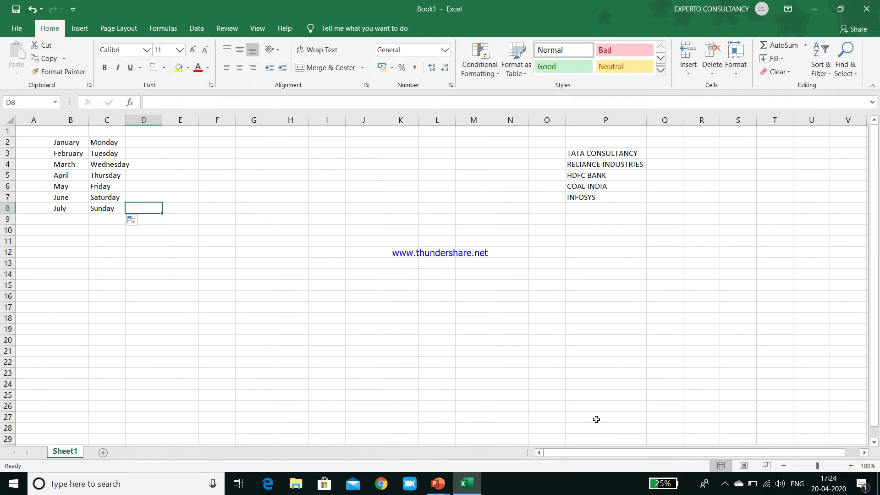
# Step: Enter INDIA in F2 and autofill the country list down to F9
pyautogui.click(211, 145)
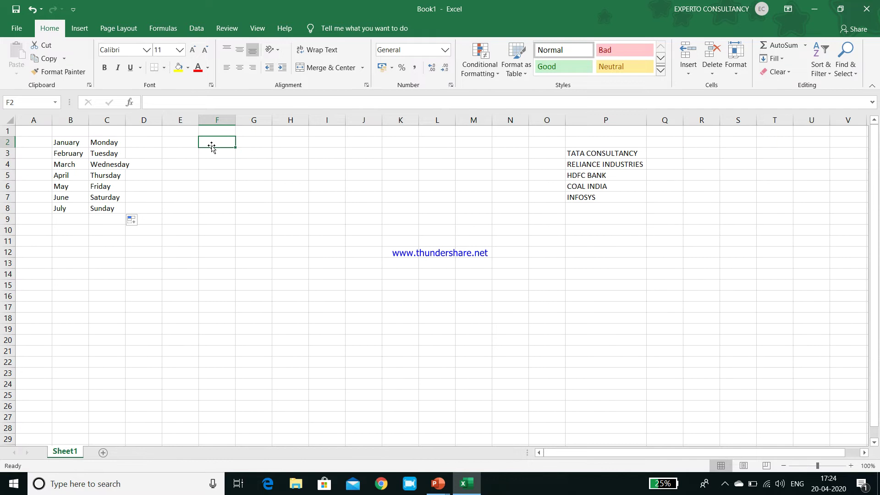
pyautogui.write('INDIA')
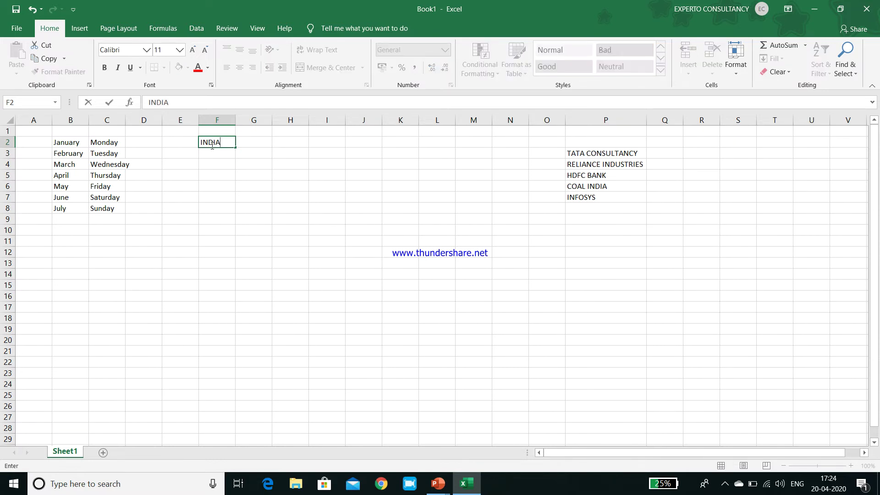
pyautogui.press('Return')
pyautogui.click(213, 144)
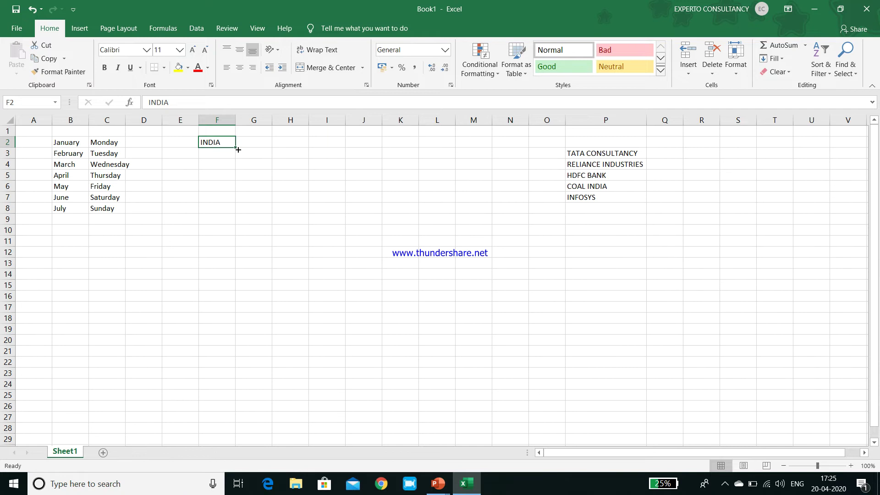
pyautogui.moveTo(236, 147); pyautogui.dragTo(239, 224)
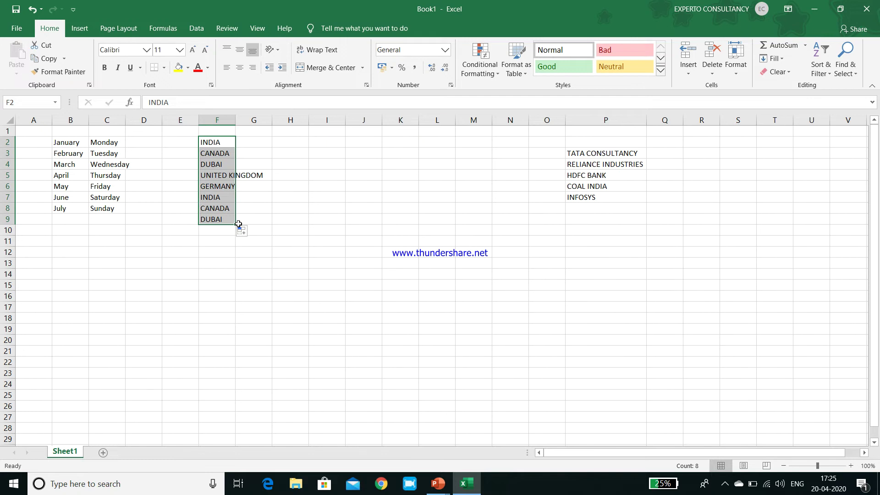
# Step: Open the custom lists editor from the General section of Excel's advanced options
pyautogui.click(16, 28)
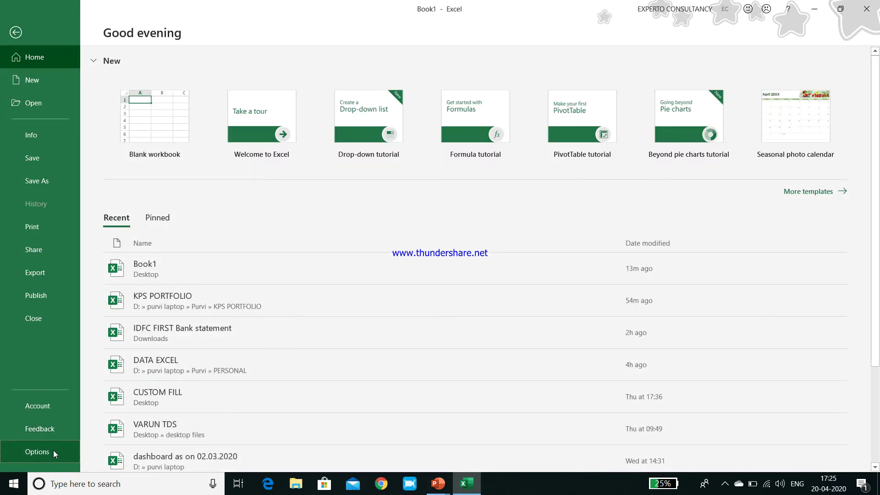
pyautogui.click(54, 451)
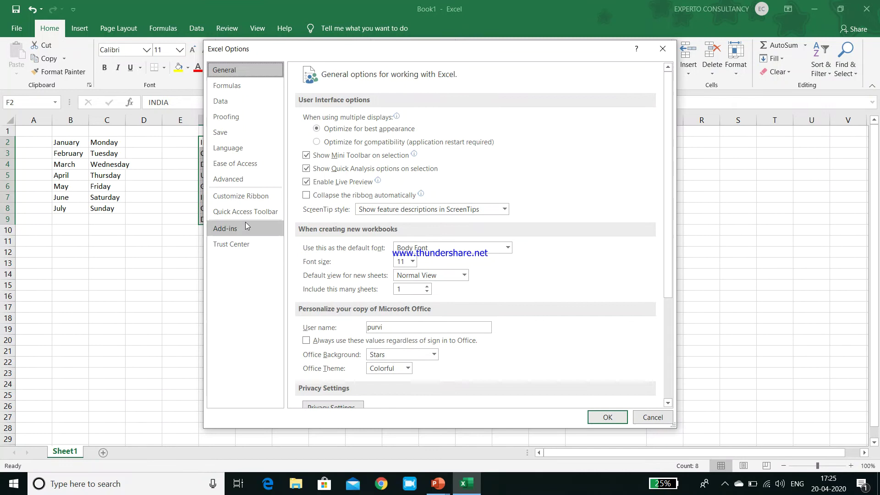
pyautogui.click(258, 181)
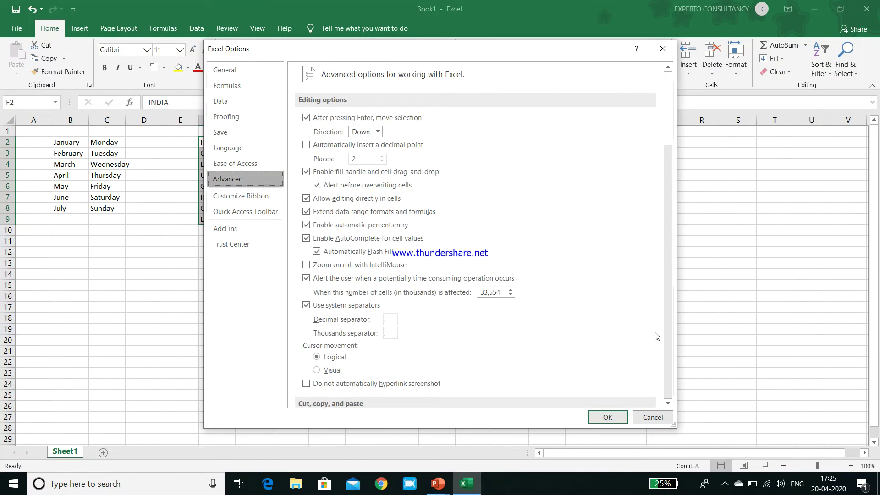
pyautogui.click(669, 403)
pyautogui.click(669, 404)
pyautogui.click(670, 405)
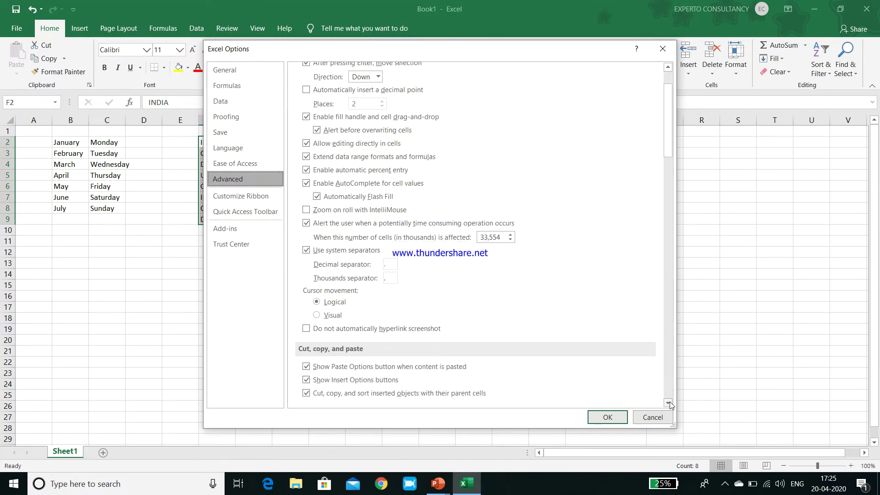
pyautogui.click(669, 405)
pyautogui.click(670, 404)
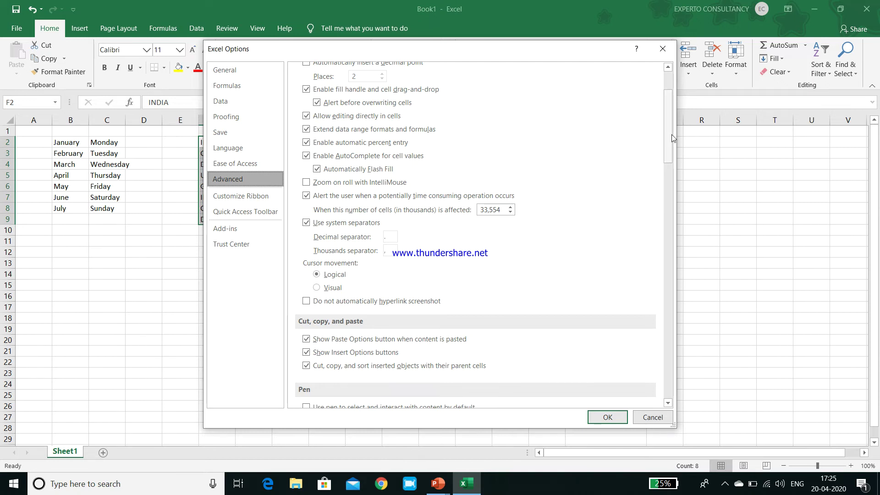
pyautogui.moveTo(670, 137); pyautogui.dragTo(675, 359)
pyautogui.click(501, 324)
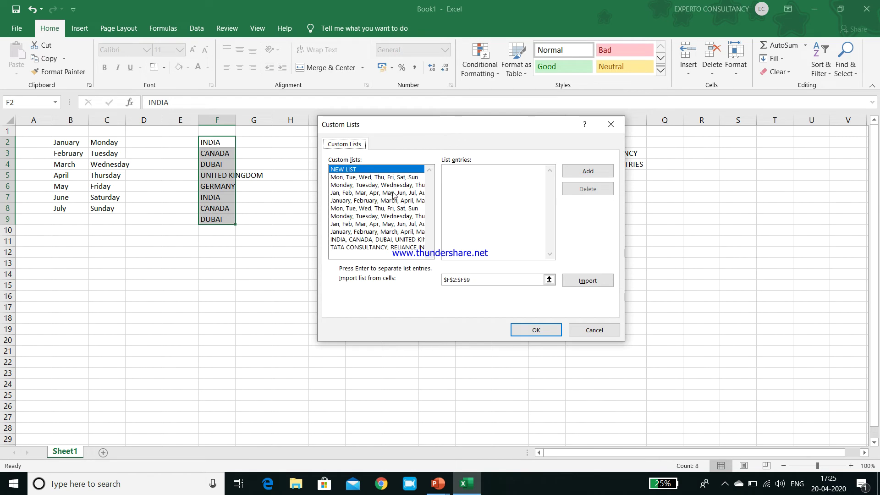
# Step: Remove the UNITED KINGDOM entry from the custom country list and accept the custom list and option settings
pyautogui.click(396, 240)
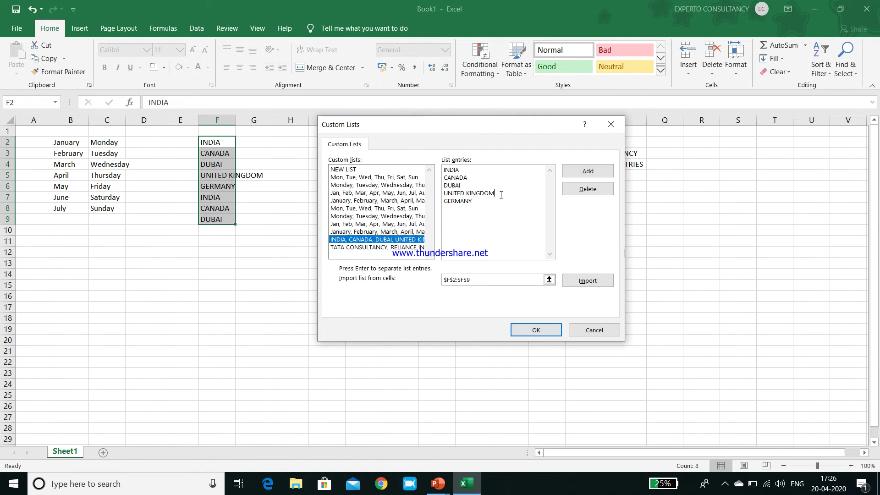
pyautogui.press('BackSpace')
pyautogui.press('BackSpace')
pyautogui.press('BackSpace')
pyautogui.press('BackSpace')
pyautogui.press('BackSpace')
pyautogui.press('BackSpace')
pyautogui.press('BackSpace')
pyautogui.press('BackSpace')
pyautogui.press('BackSpace')
pyautogui.press('BackSpace')
pyautogui.press('BackSpace')
pyautogui.press('BackSpace')
pyautogui.press('BackSpace')
pyautogui.press('BackSpace')
pyautogui.press('BackSpace')
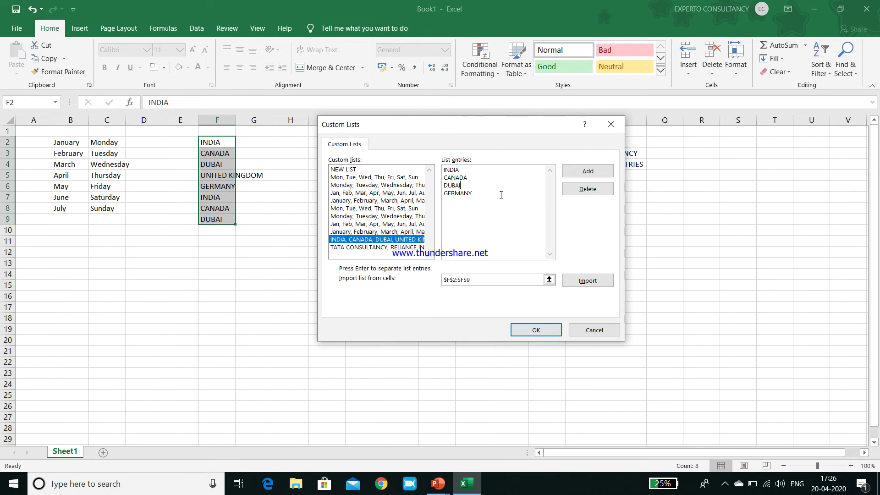
pyautogui.click(544, 334)
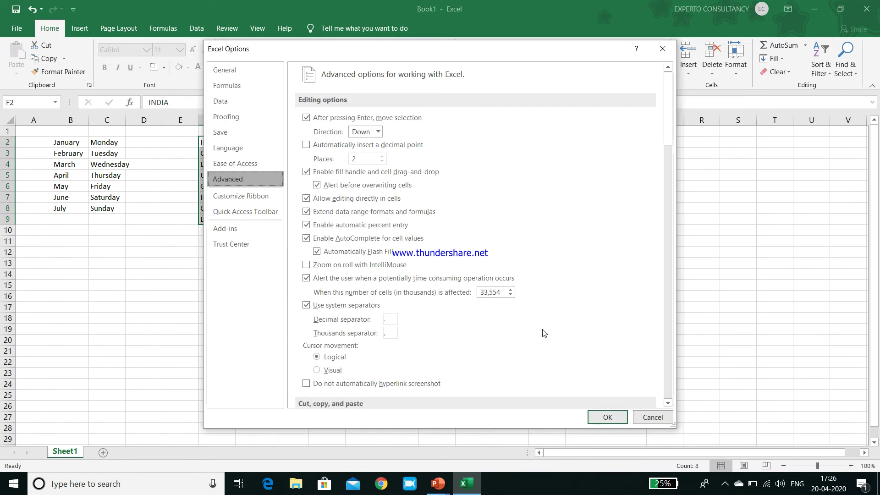
pyautogui.click(598, 417)
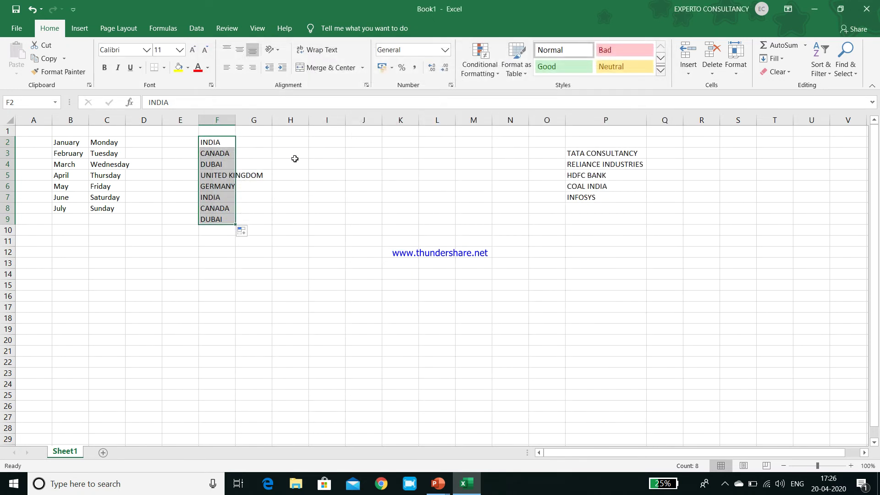
# Step: Enter INDIA in H2, autofill the country list down to H13 and autofit column H's width
pyautogui.click(292, 143)
pyautogui.write('IND')
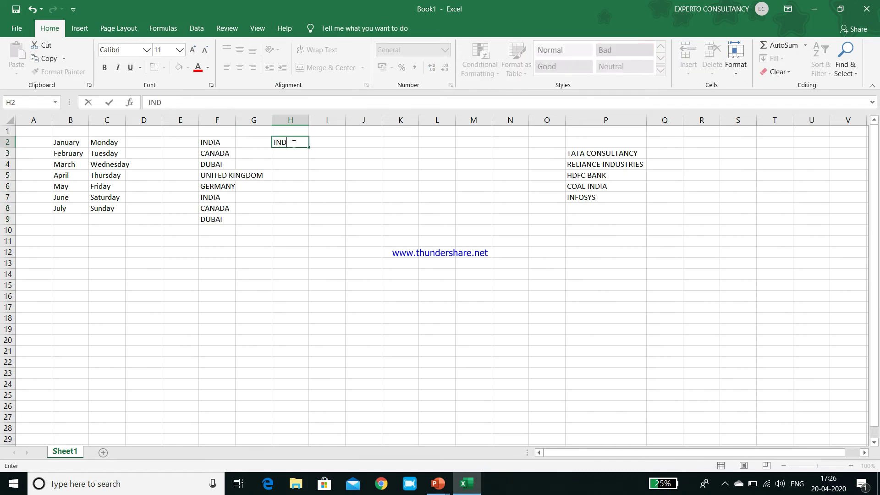
pyautogui.write('IA')
pyautogui.press('Return')
pyautogui.click(294, 144)
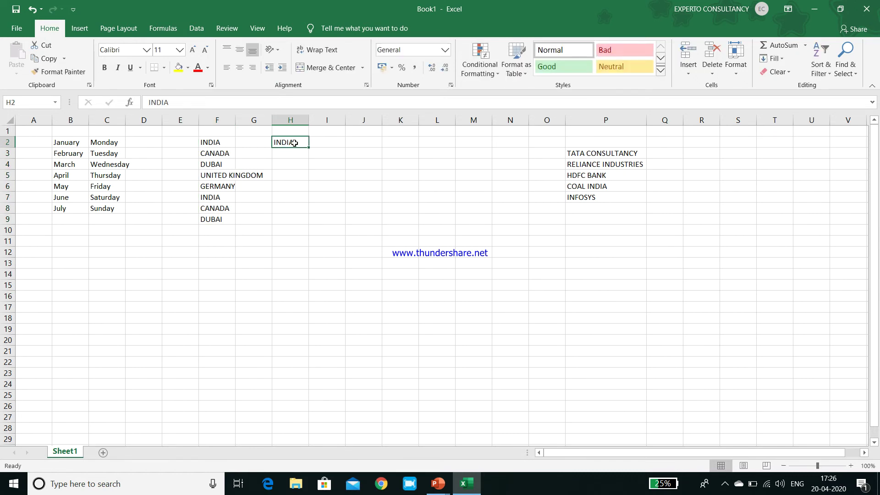
pyautogui.moveTo(308, 148); pyautogui.dragTo(322, 269)
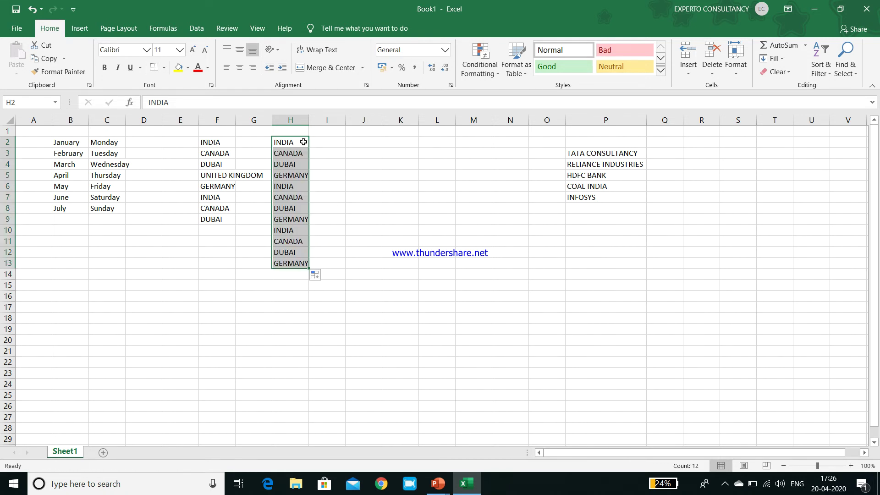
pyautogui.doubleClick(309, 122)
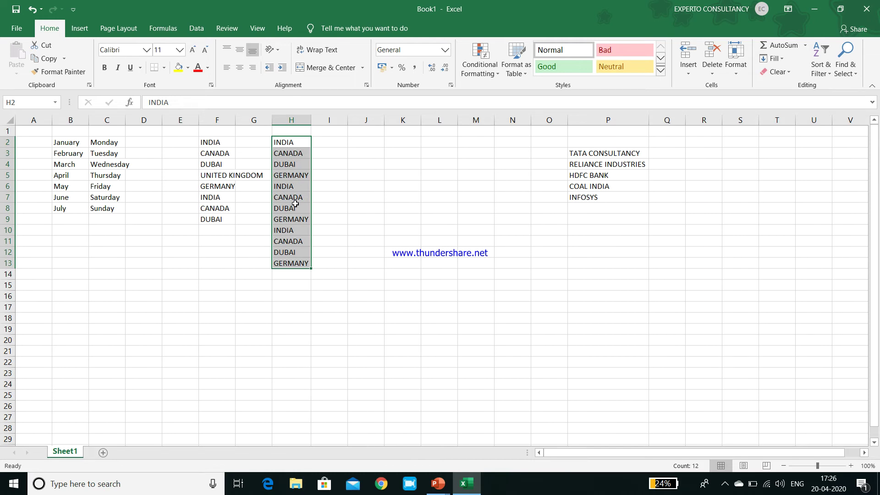
pyautogui.moveTo(265, 242); pyautogui.dragTo(293, 141)
pyautogui.click(296, 140)
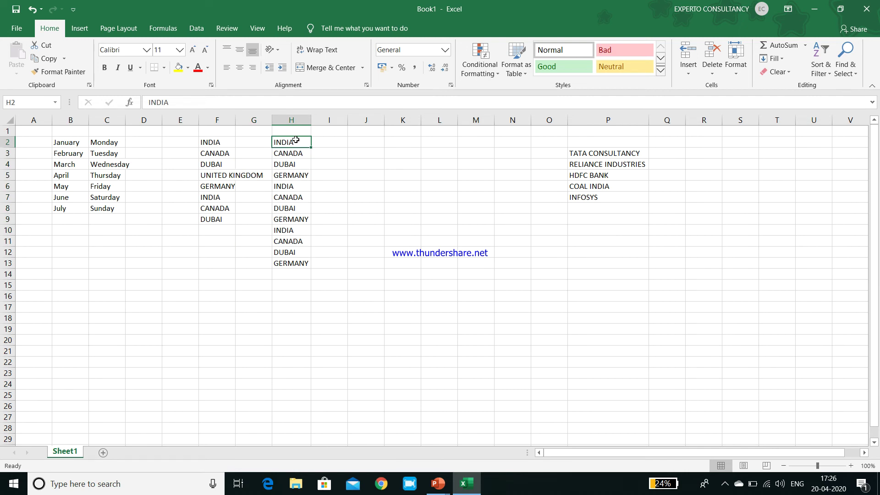
# Step: Enter TATA CONSULTANCY in J2, autofill the company list down to J22 and autofit column J's width
pyautogui.click(363, 144)
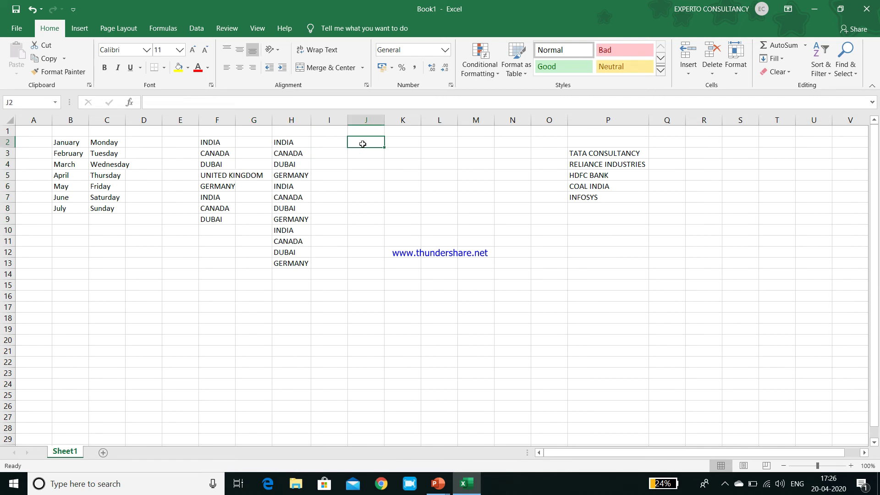
pyautogui.write('TATA CONSU')
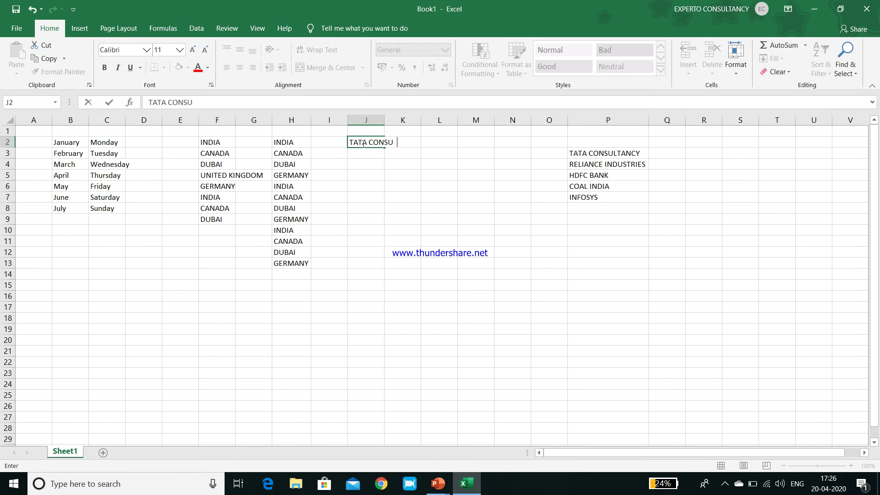
pyautogui.write('LTANCY')
pyautogui.press('Return')
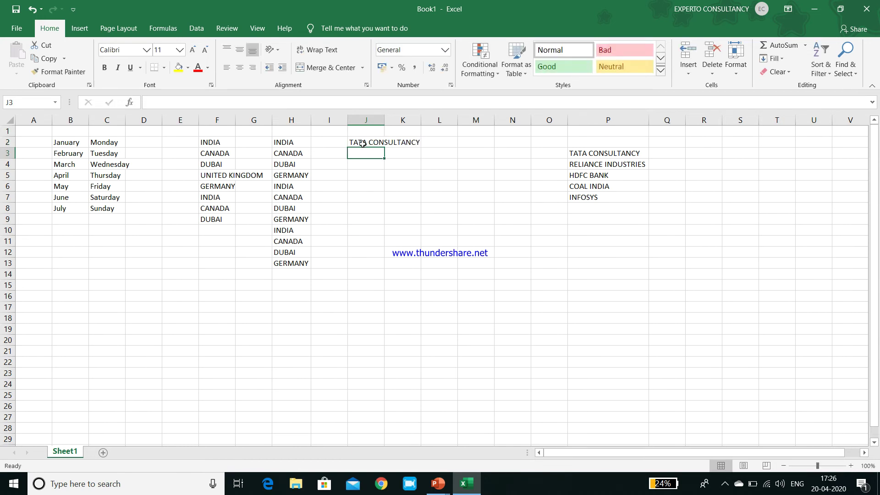
pyautogui.click(362, 144)
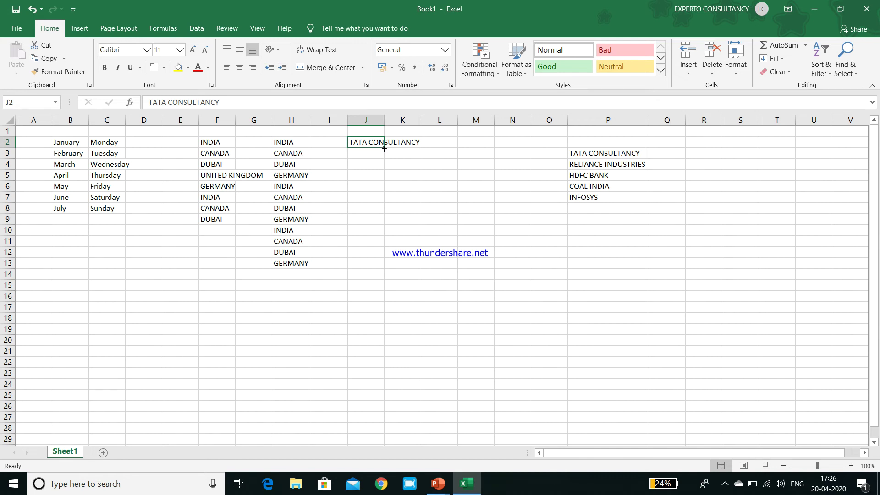
pyautogui.moveTo(385, 148); pyautogui.dragTo(426, 365)
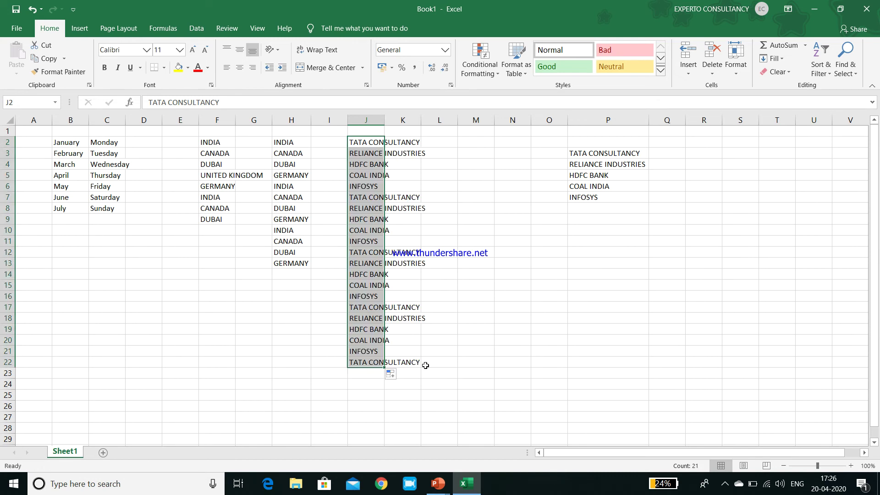
pyautogui.doubleClick(386, 119)
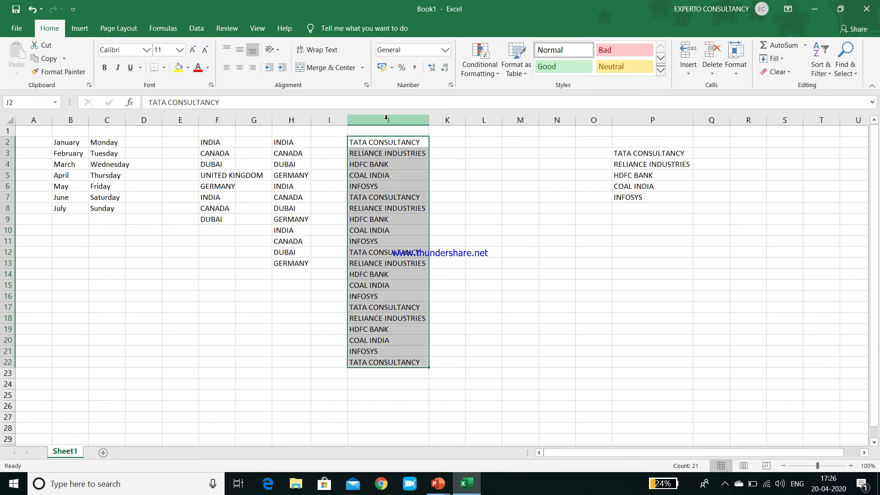
pyautogui.click(165, 273)
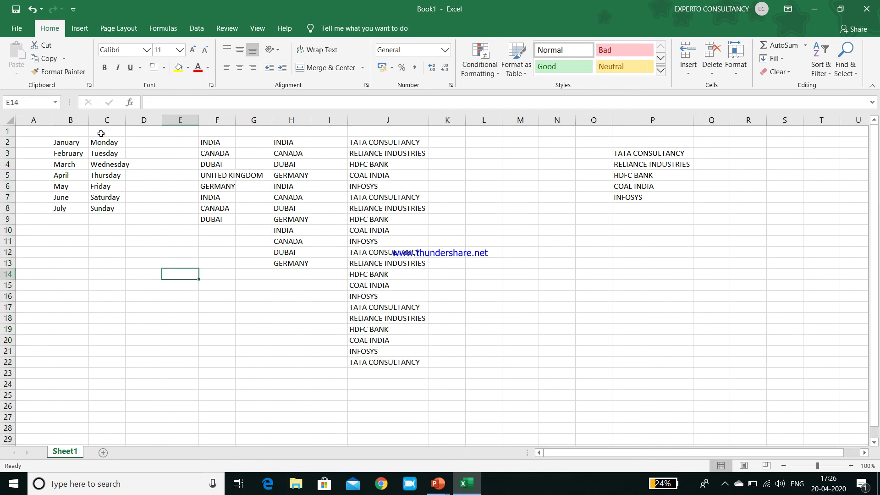
# Step: Reopen the custom lists editor from the General section of the advanced options
pyautogui.click(14, 28)
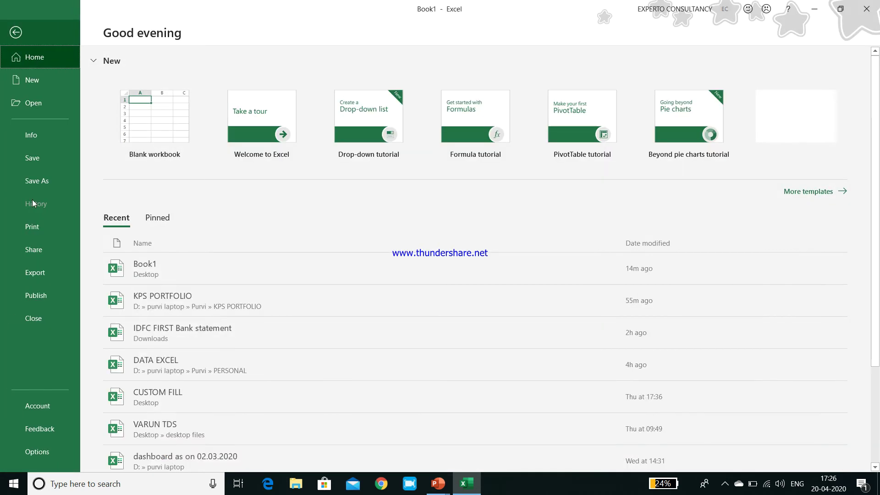
pyautogui.click(46, 457)
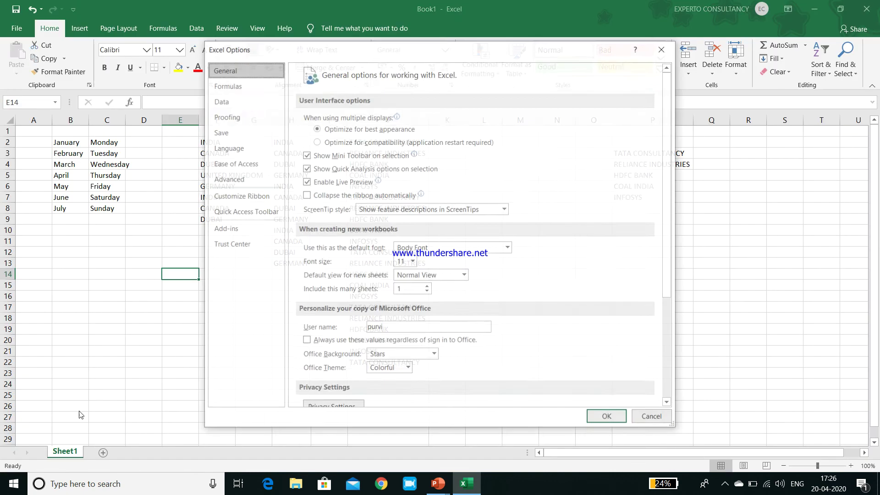
pyautogui.click(250, 181)
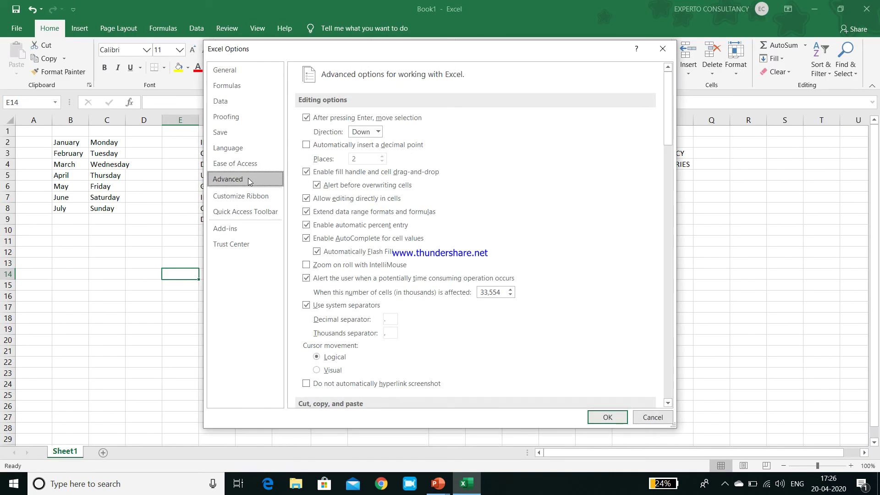
pyautogui.click(672, 324)
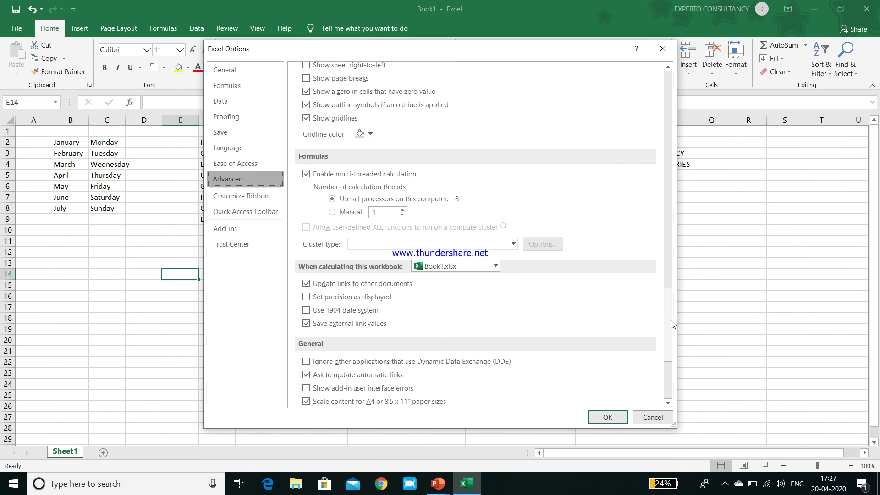
pyautogui.moveTo(672, 324); pyautogui.dragTo(670, 358)
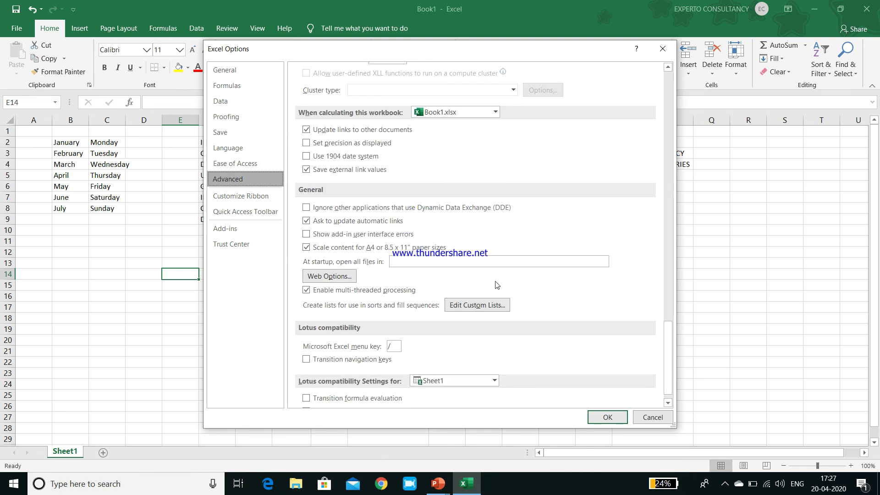
pyautogui.click(490, 301)
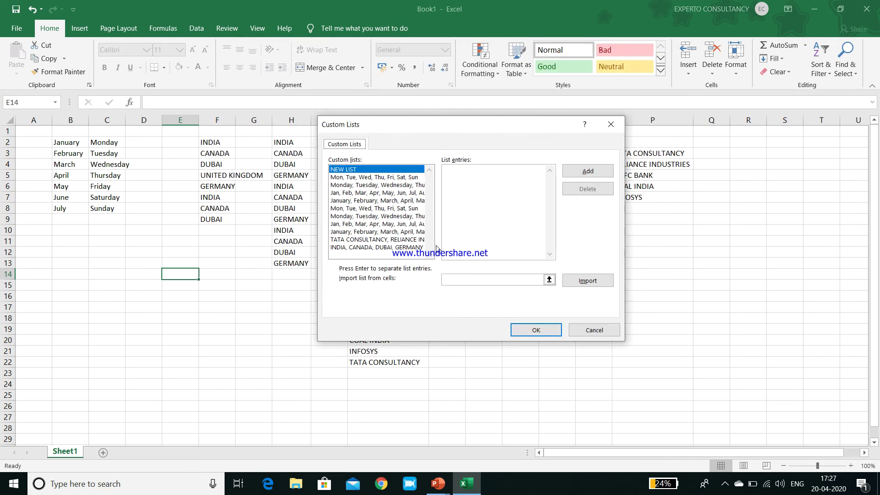
# Step: Delete the custom list of company names starting with TATA CONSULTANCY and accept the custom list and option settings
pyautogui.click(403, 240)
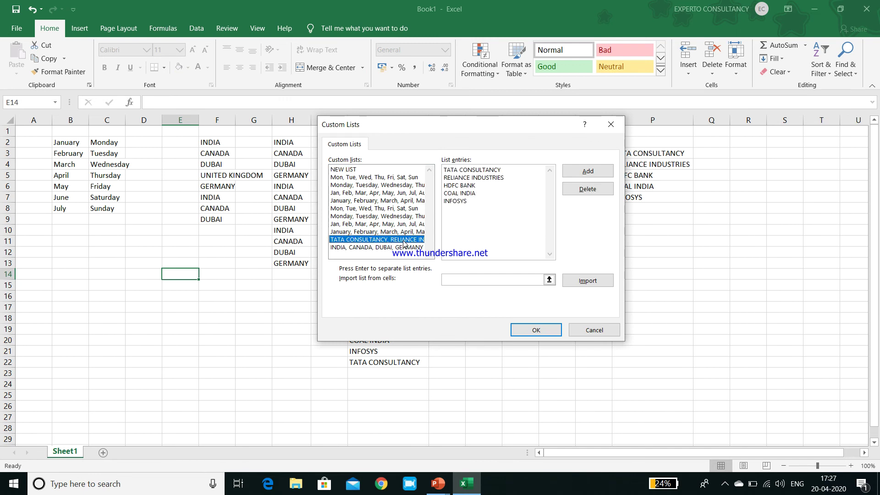
pyautogui.click(587, 189)
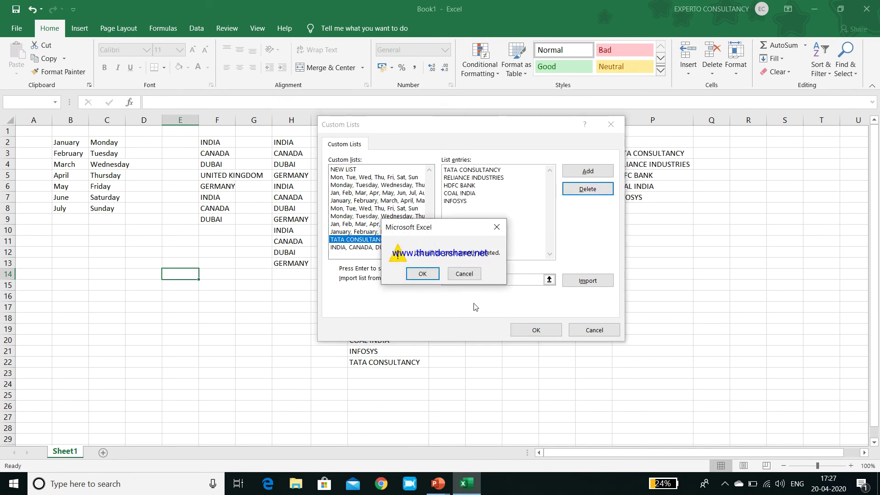
pyautogui.click(431, 276)
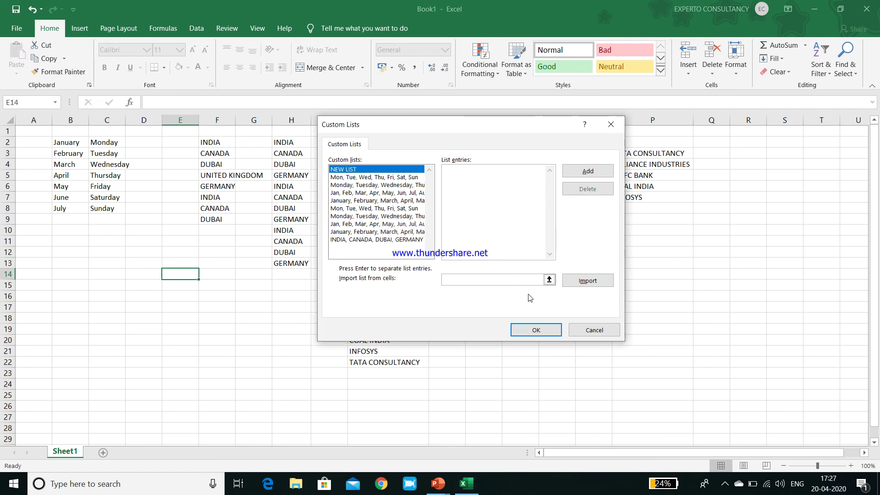
pyautogui.click(533, 330)
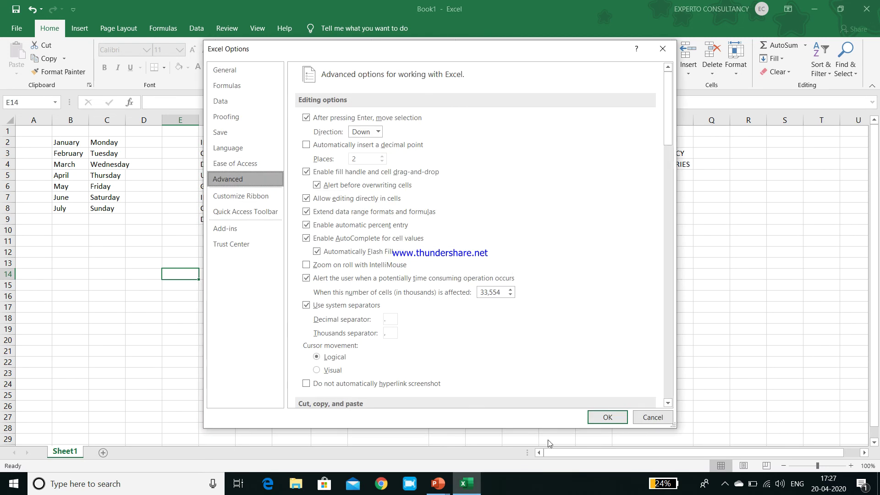
pyautogui.click(604, 417)
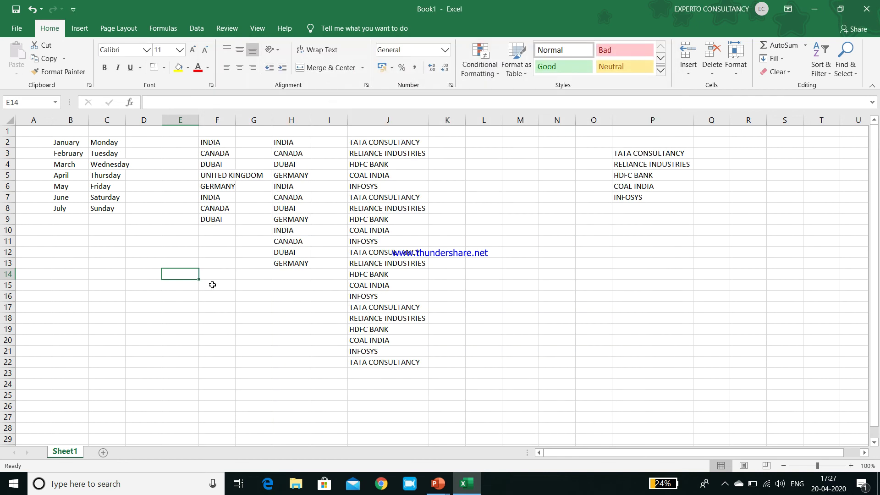
# Step: Enter TATA CONSULTANCY in B14 and fill it down to B21 to test the deleted company list
pyautogui.click(75, 269)
pyautogui.write('T')
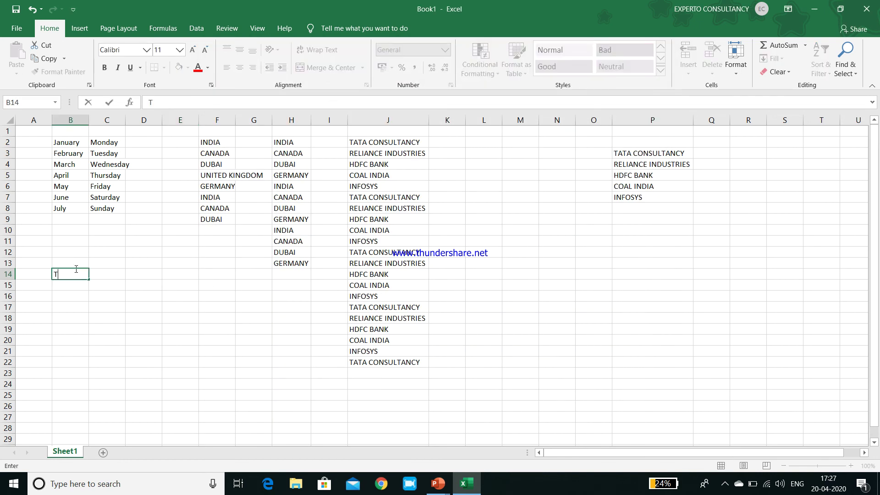
pyautogui.write('ATA CONSULTANCY')
pyautogui.press('Return')
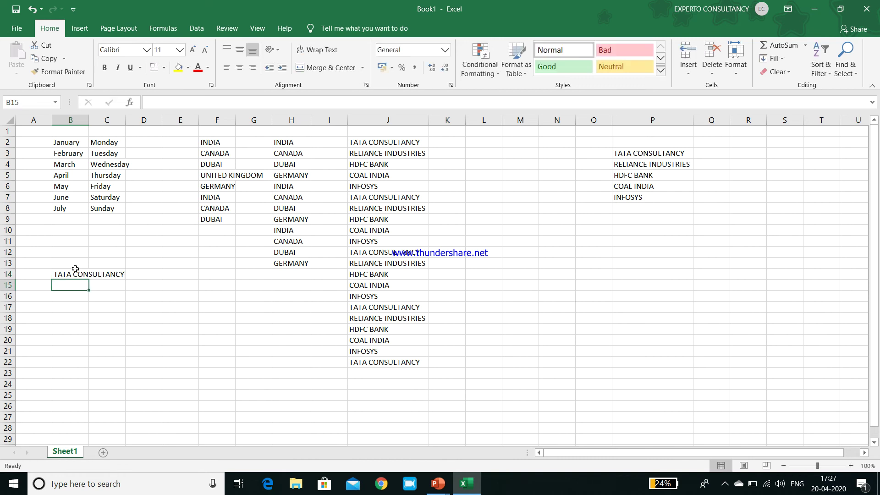
pyautogui.click(76, 270)
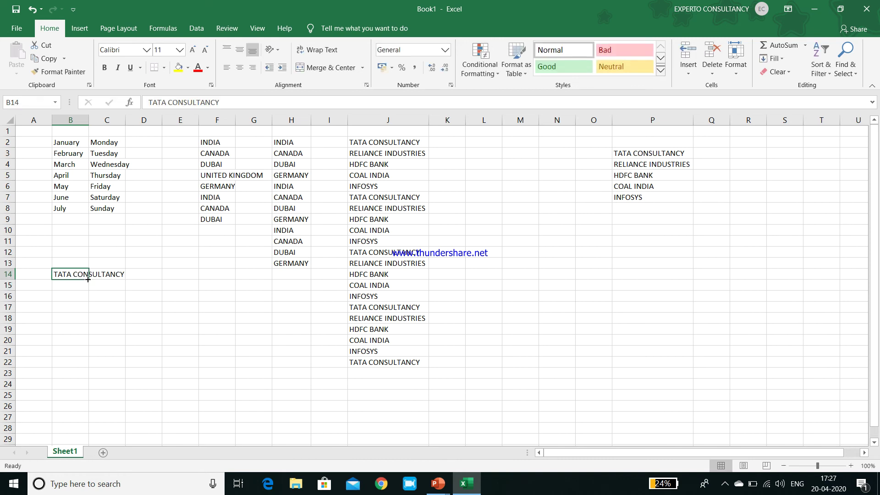
pyautogui.moveTo(88, 279); pyautogui.dragTo(88, 355)
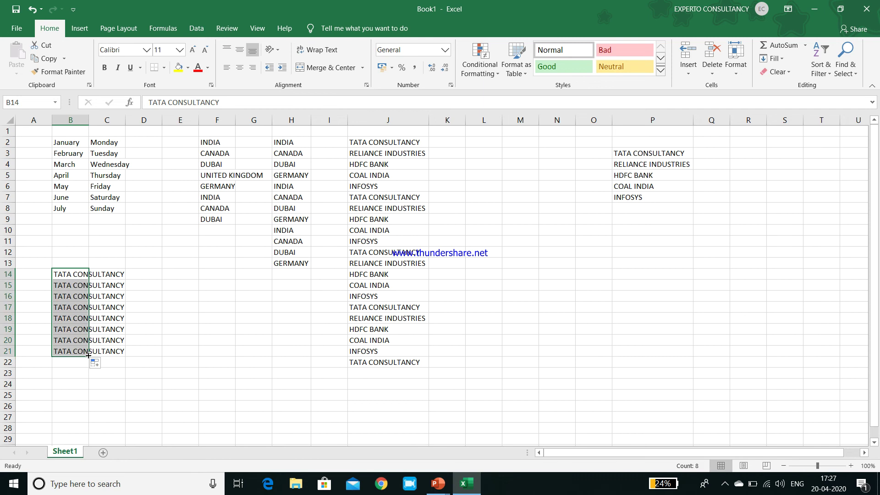